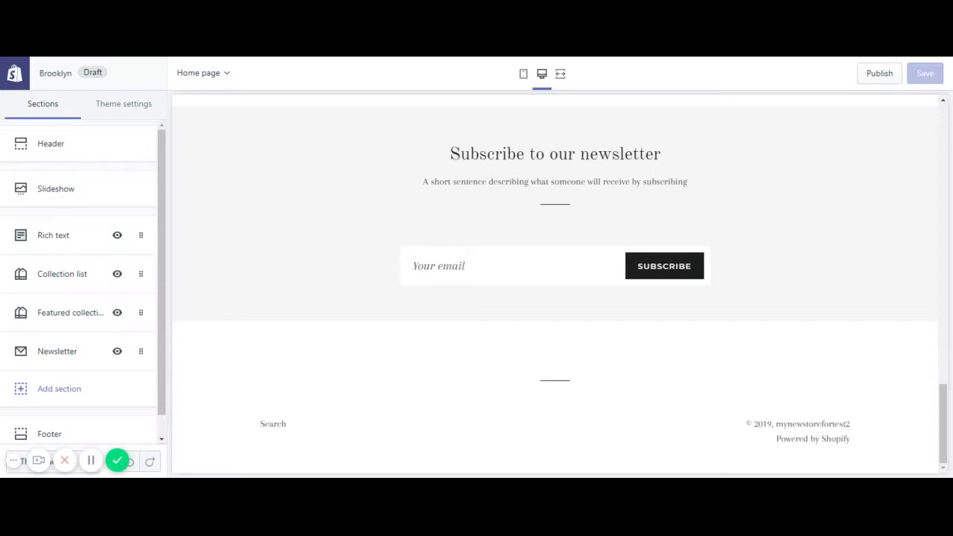
Step: Turn off the announcement and its home-page-only option in the header section's announcement bar settings
scroll(854, 373, "up", 10)
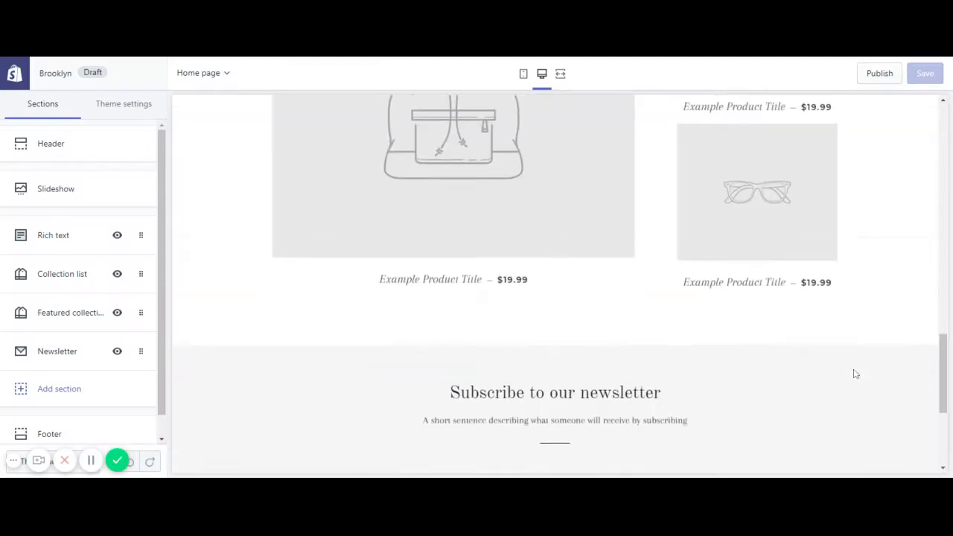
scroll(854, 373, "up", 8)
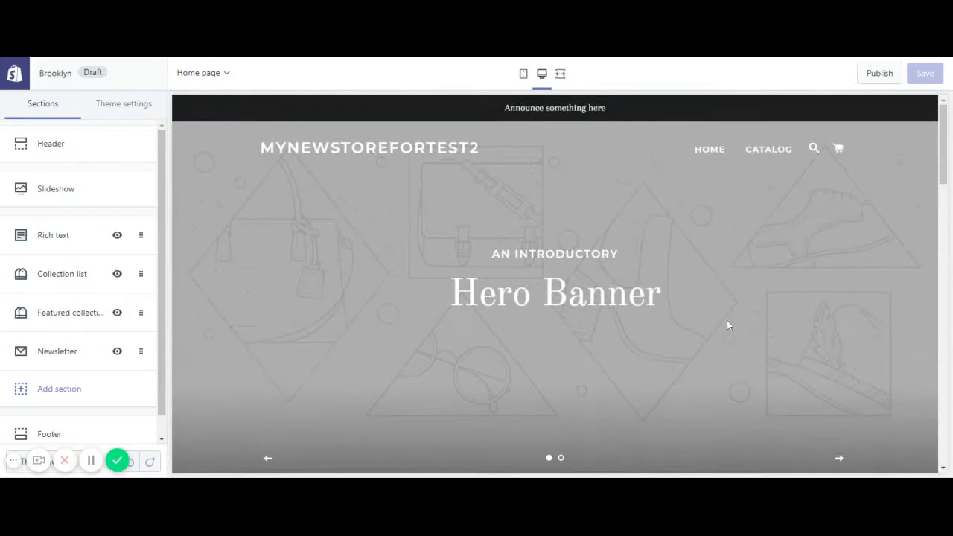
left_click(79, 151)
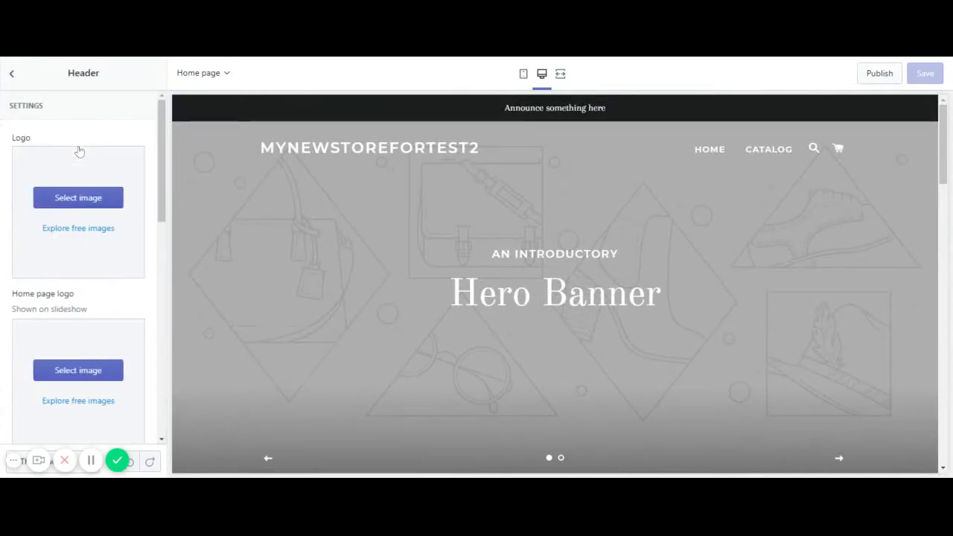
scroll(78, 268, "down", 5)
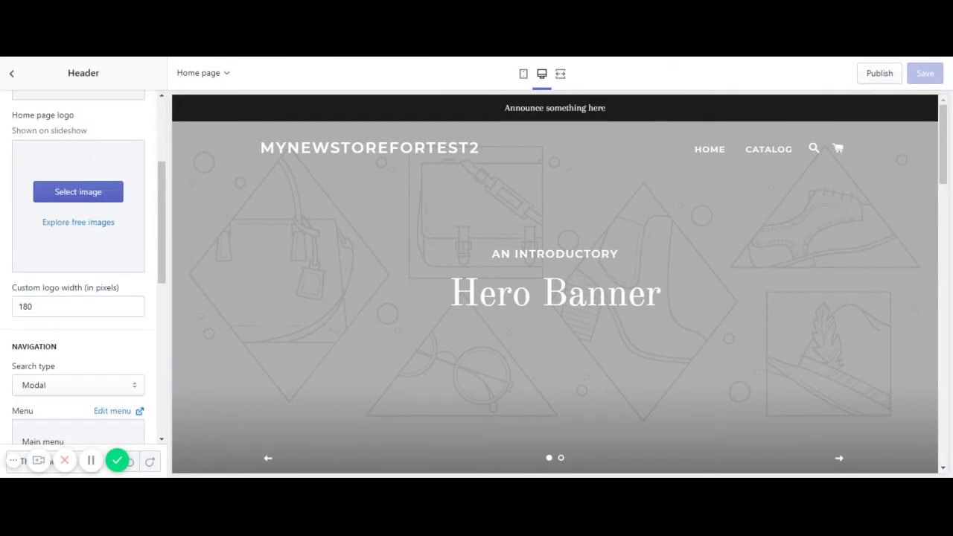
scroll(82, 268, "down", 5)
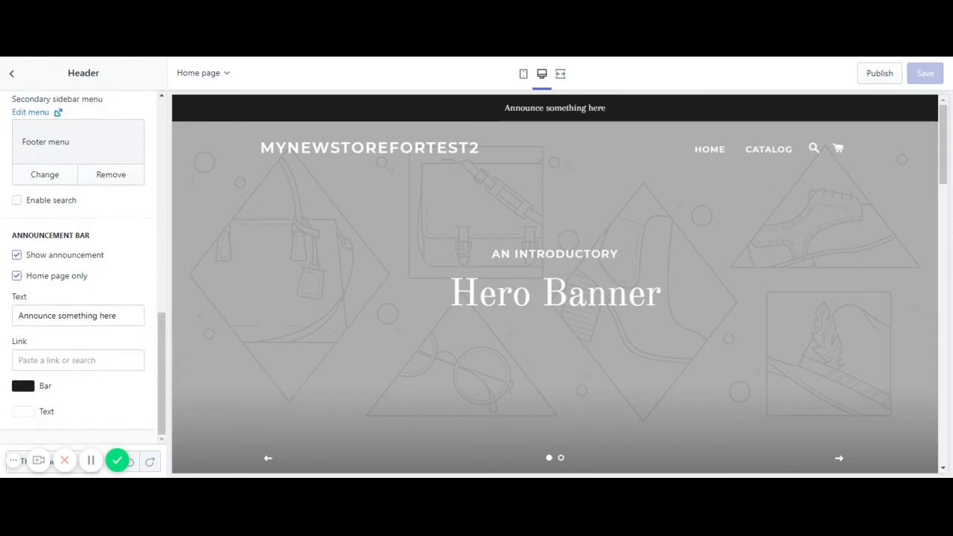
left_click(17, 256)
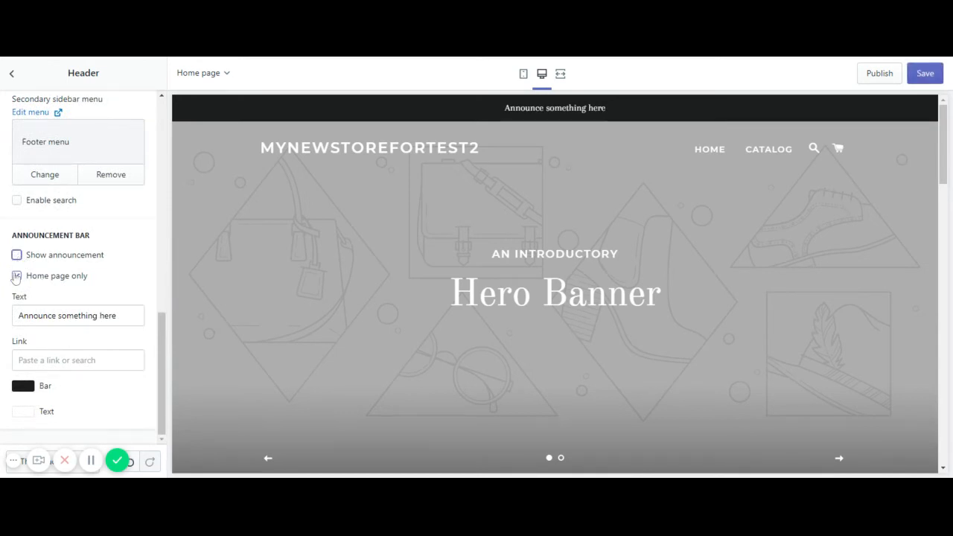
left_click(17, 276)
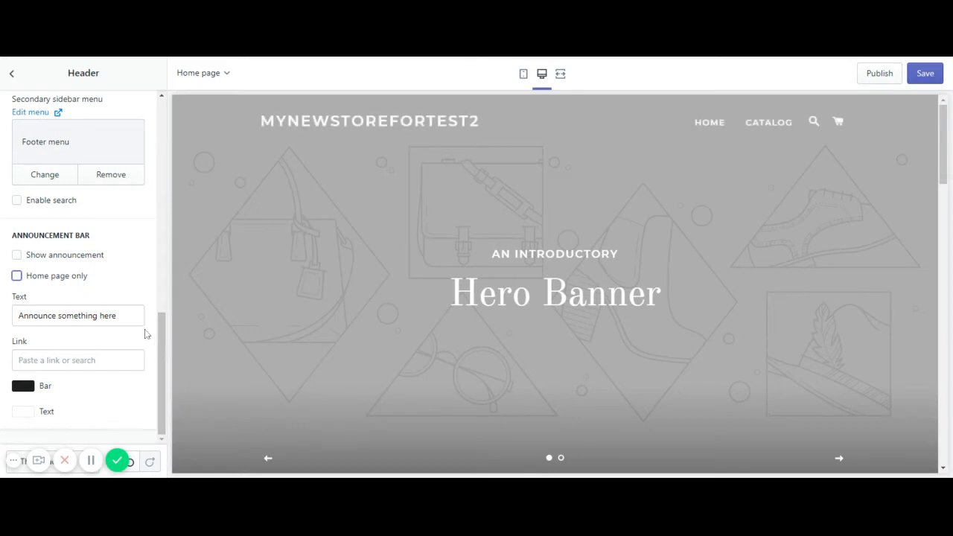
Step: Clear the announcement bar's text so the field is empty
left_click(131, 316)
key("BackSpace")
key("BackSpace")
key("BackSpace")
key("BackSpace")
key("BackSpace")
key("BackSpace")
key("BackSpace")
key("BackSpace")
key("BackSpace")
key("BackSpace")
key("BackSpace")
key("BackSpace")
key("BackSpace")
key("BackSpace")
key("BackSpace")
key("BackSpace")
key("BackSpace")
key("BackSpace")
key("BackSpace")
key("BackSpace")
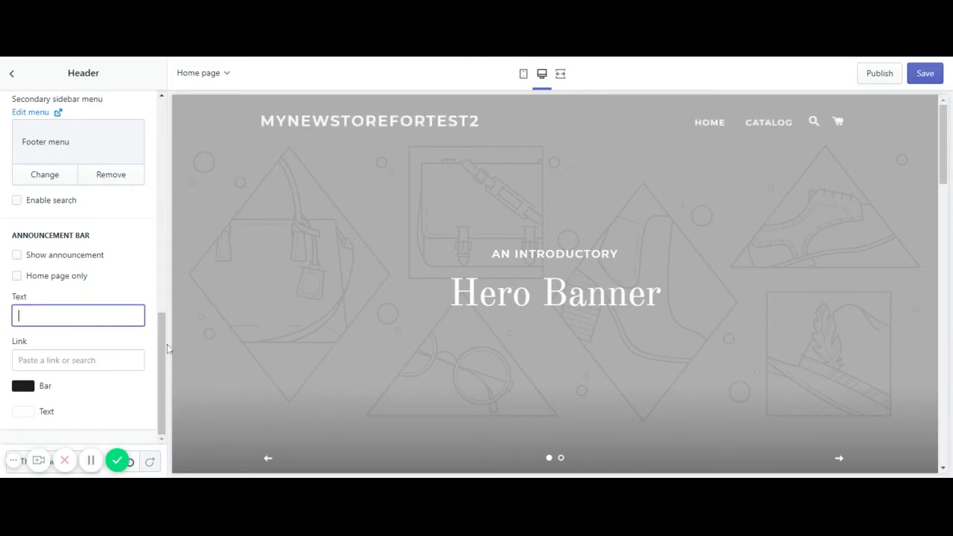
Step: Review the header's logo, navigation and announcement settings, save the theme changes and return to the section list
left_click_drag(160, 348, 163, 134)
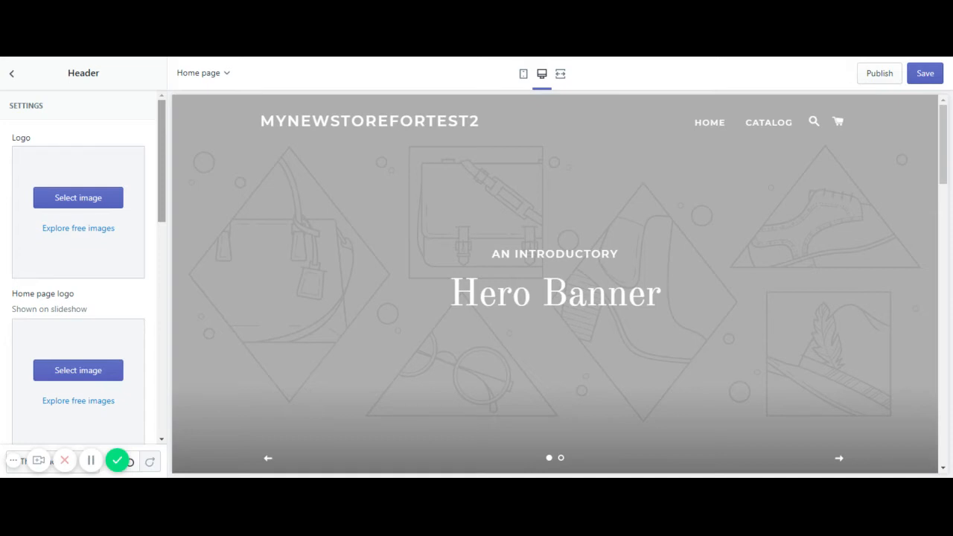
left_click_drag(165, 139, 166, 249)
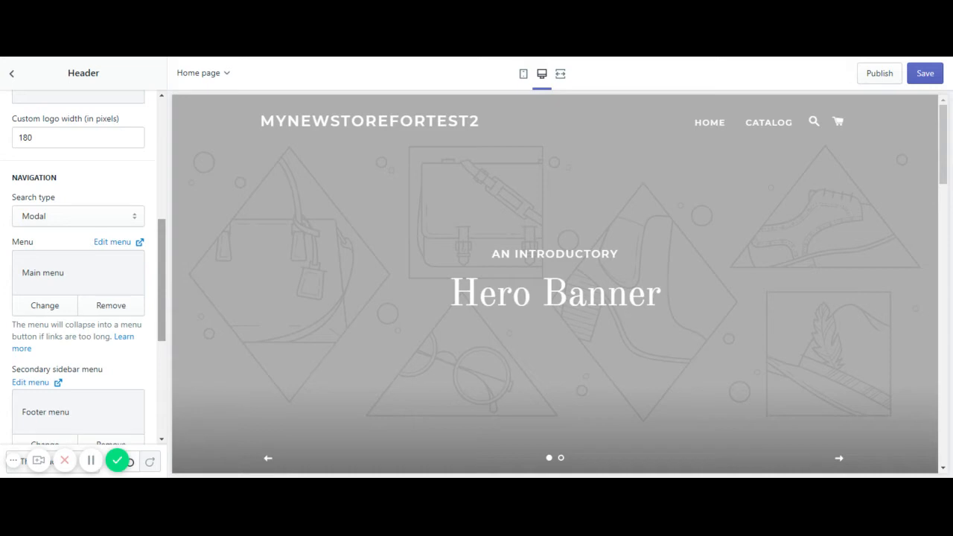
left_click_drag(167, 248, 168, 361)
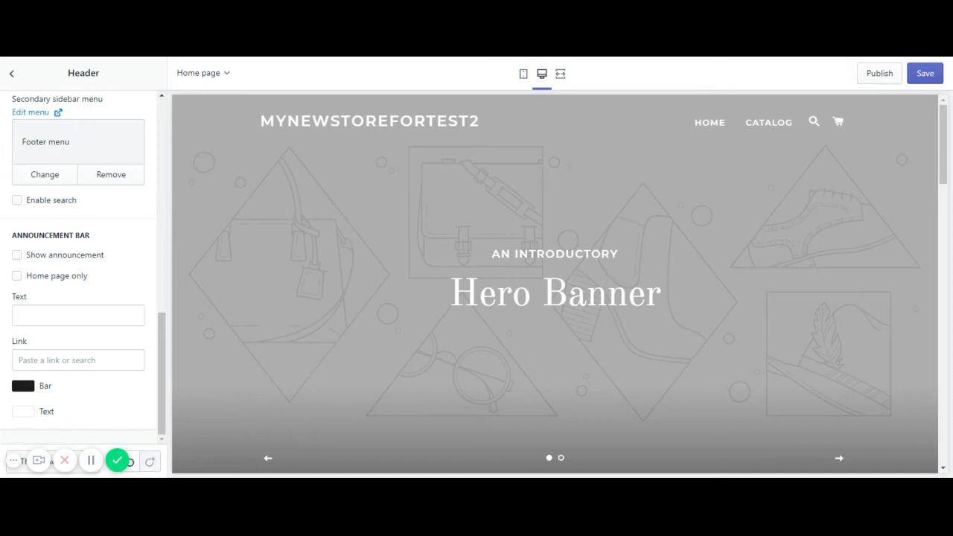
left_click(923, 76)
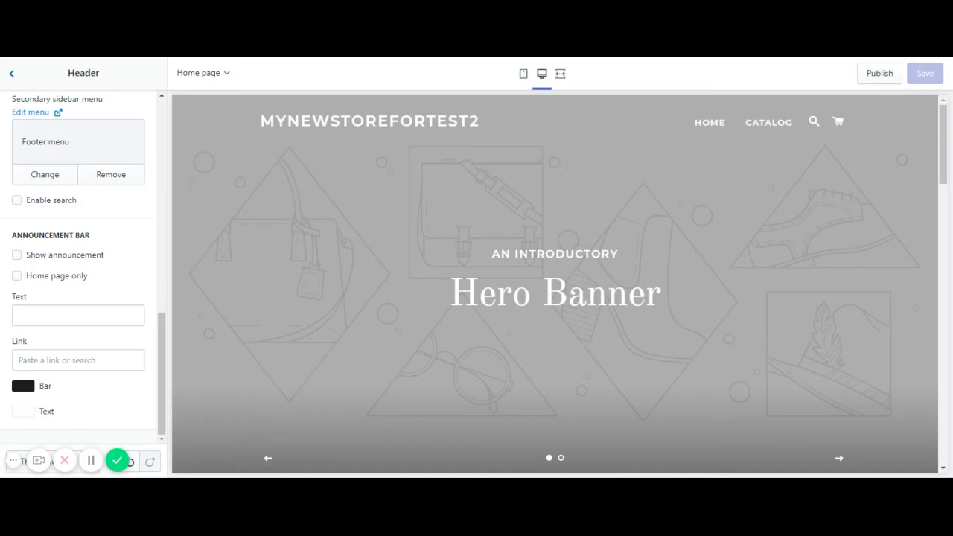
left_click(11, 74)
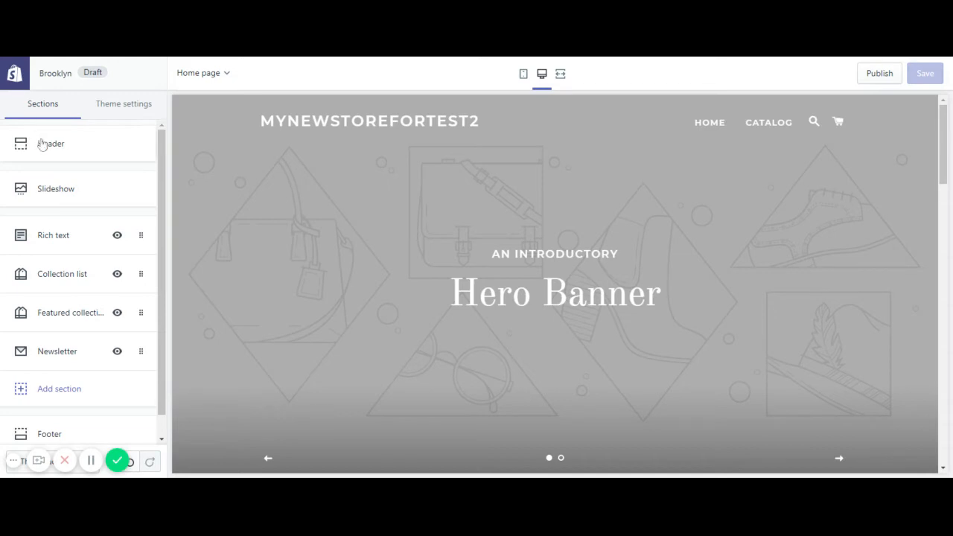
Step: Examine the second slide's image, overlay, text and button settings in the Slideshow section
left_click(55, 189)
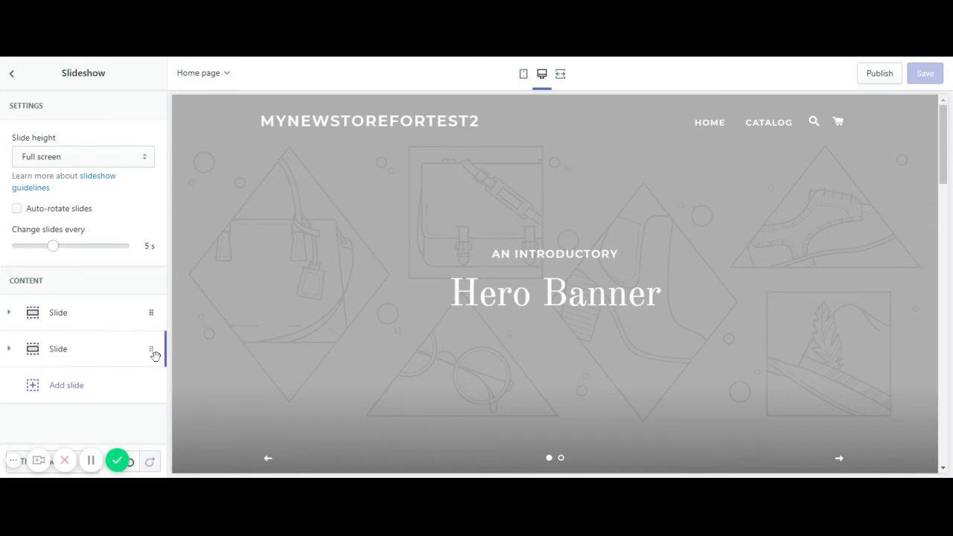
left_click(112, 349)
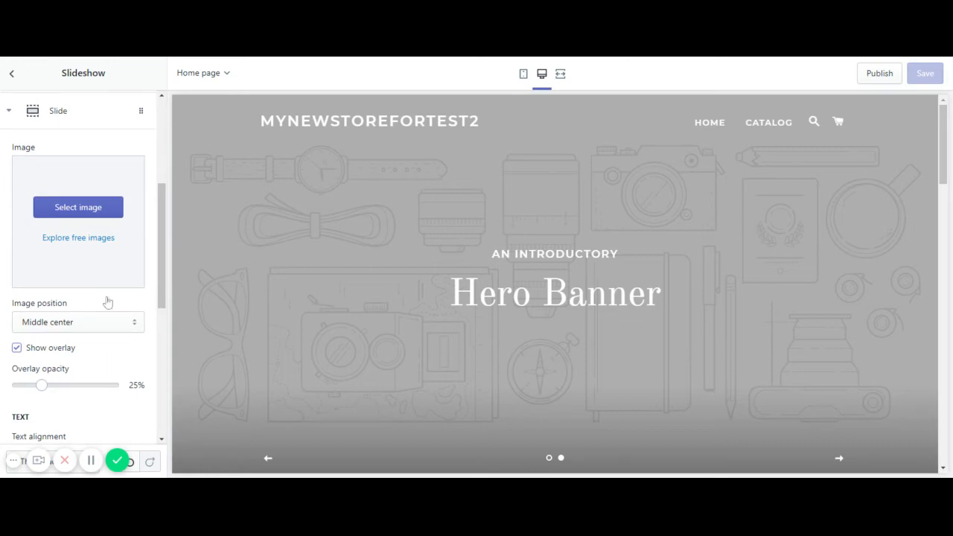
scroll(38, 260, "down", 3)
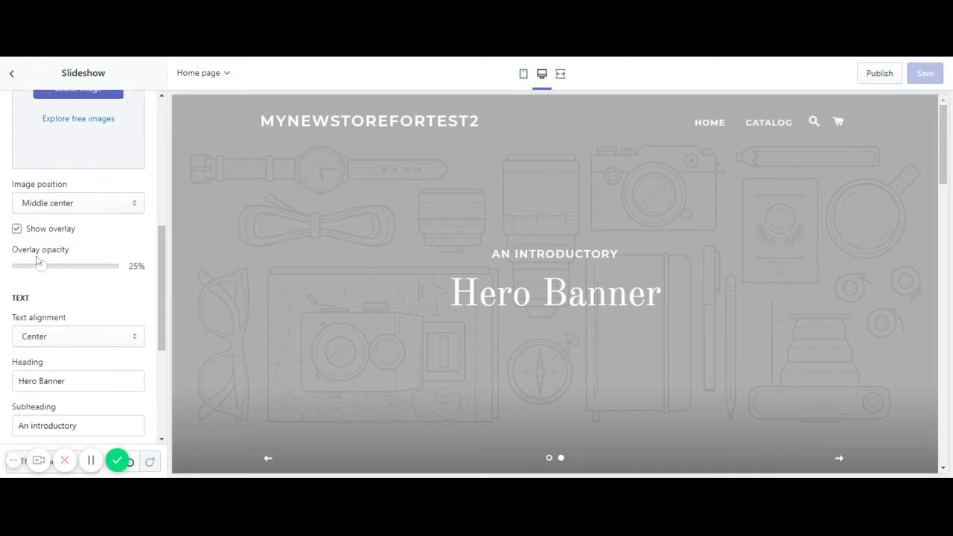
scroll(38, 260, "down", 6)
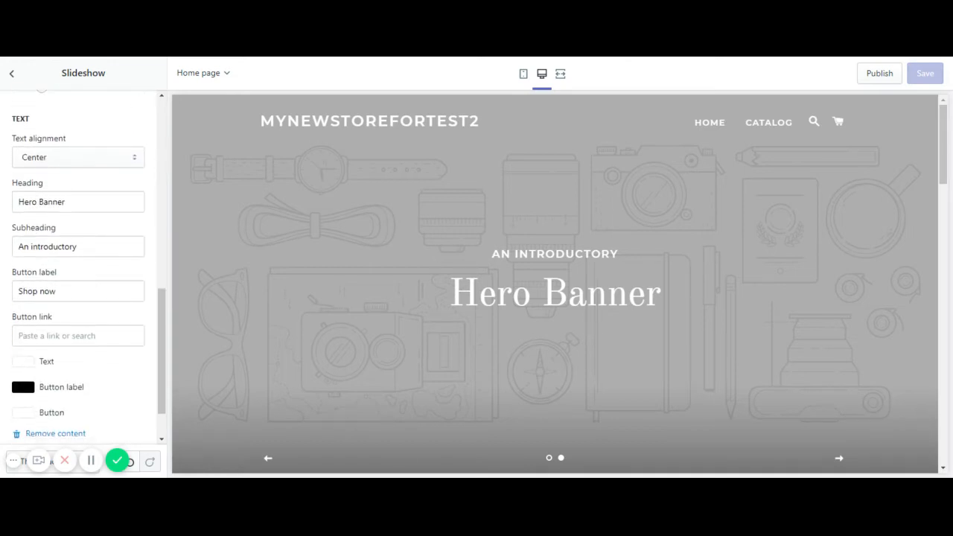
scroll(37, 262, "up", 3)
scroll(37, 262, "down", 3)
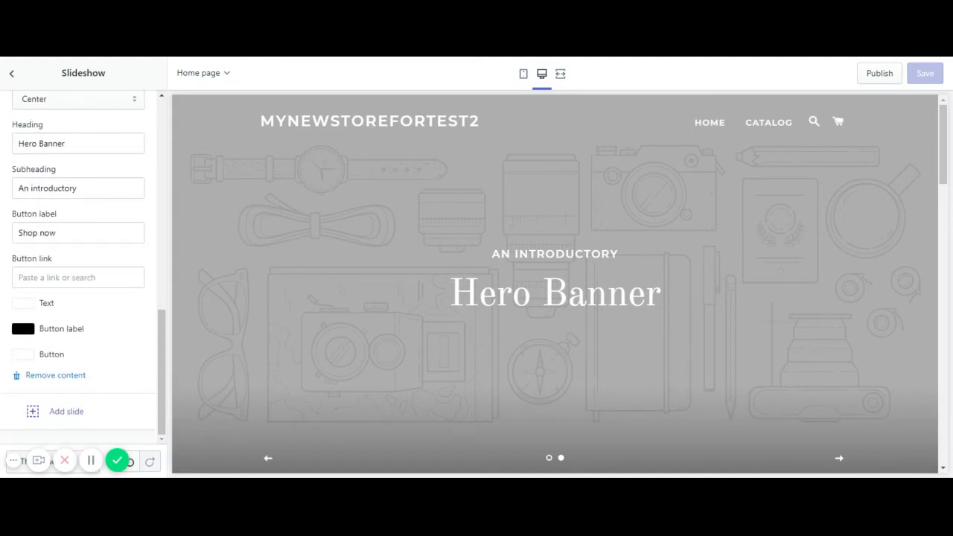
scroll(37, 262, "up", 10)
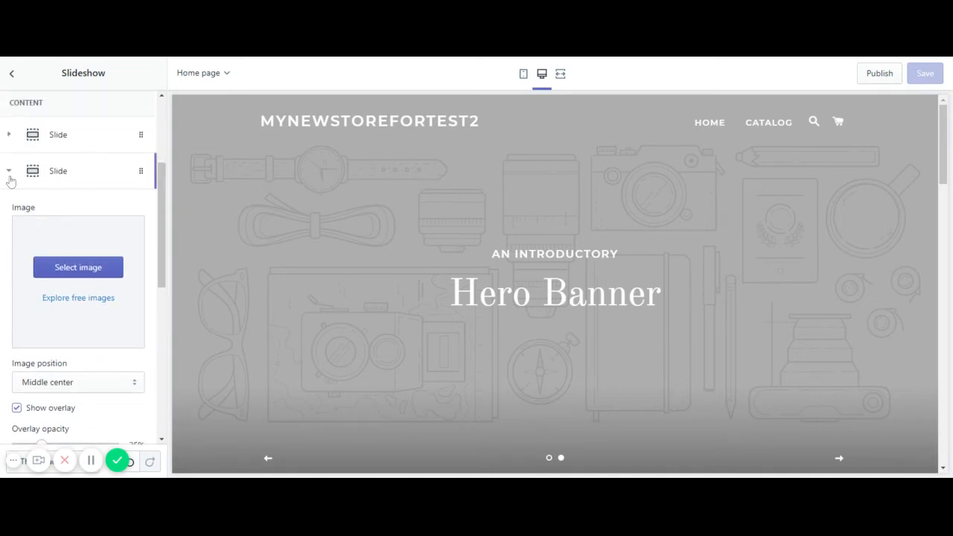
left_click(9, 174)
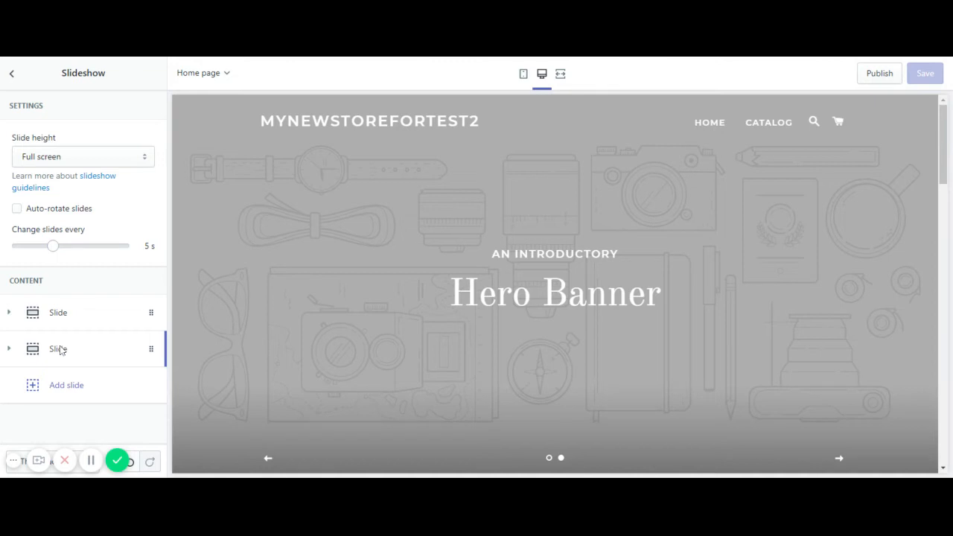
Step: Go through the second slide's settings once more and collapse the slide
left_click(123, 340)
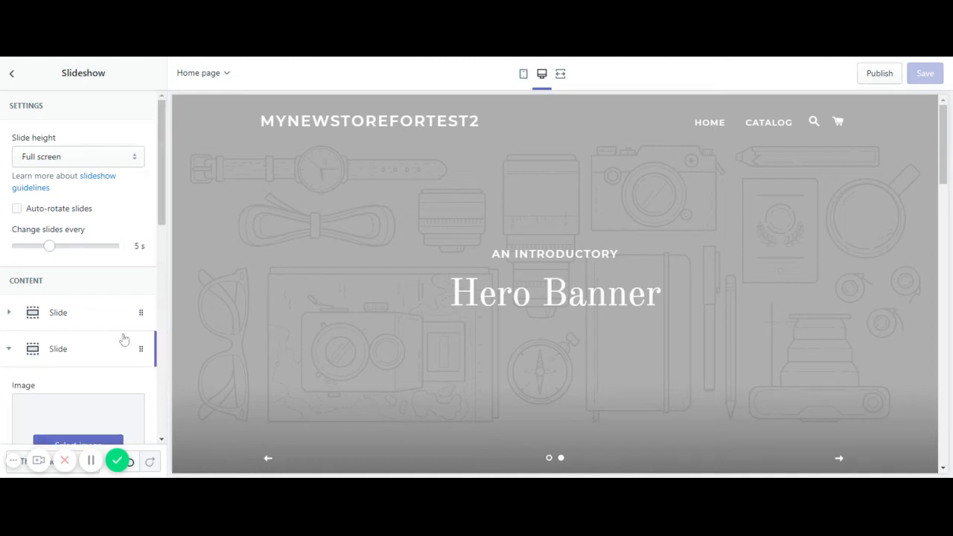
scroll(124, 340, "down", 4)
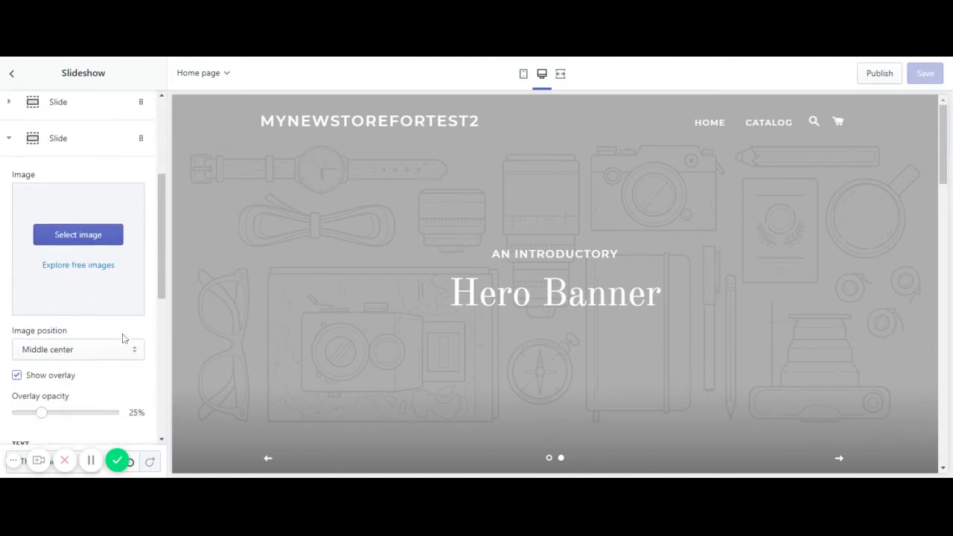
scroll(124, 340, "down", 5)
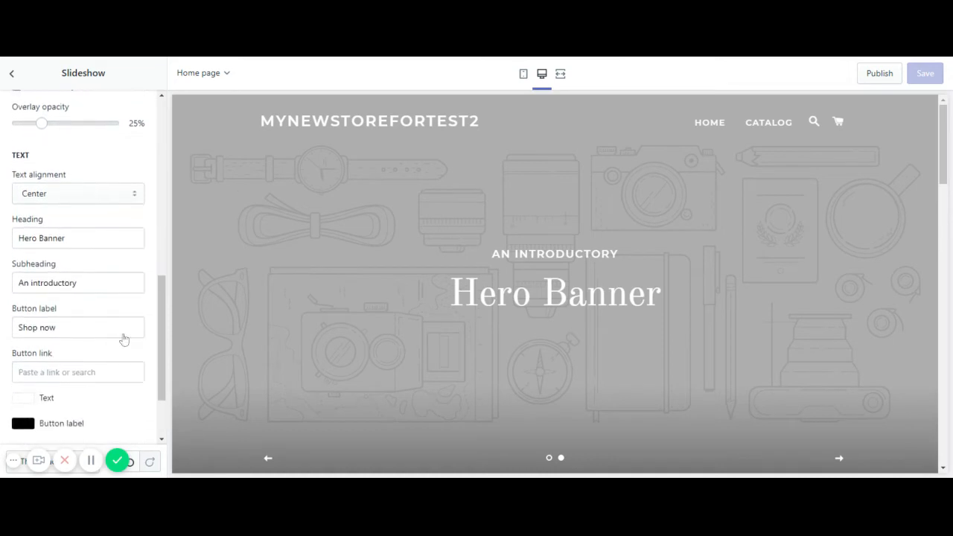
scroll(123, 340, "up", 10)
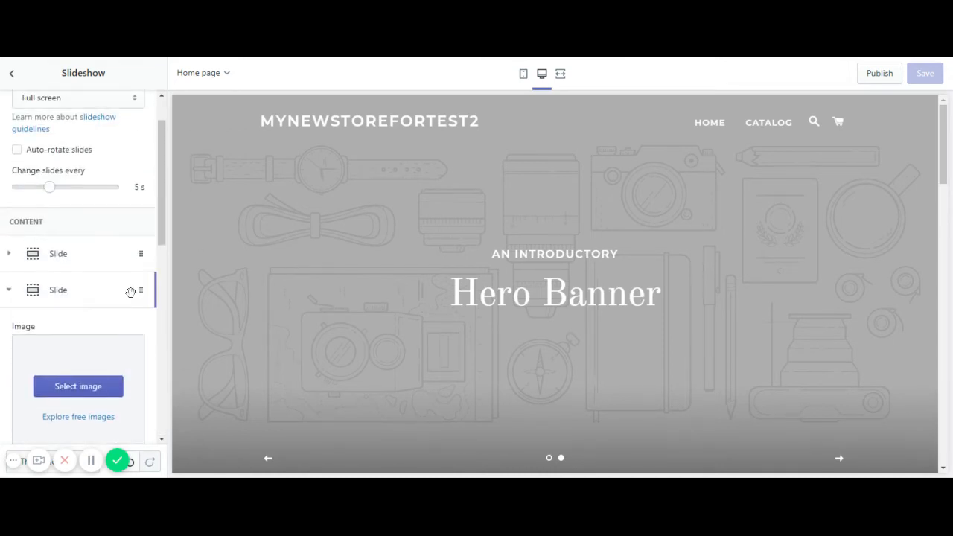
left_click_drag(140, 292, 147, 321)
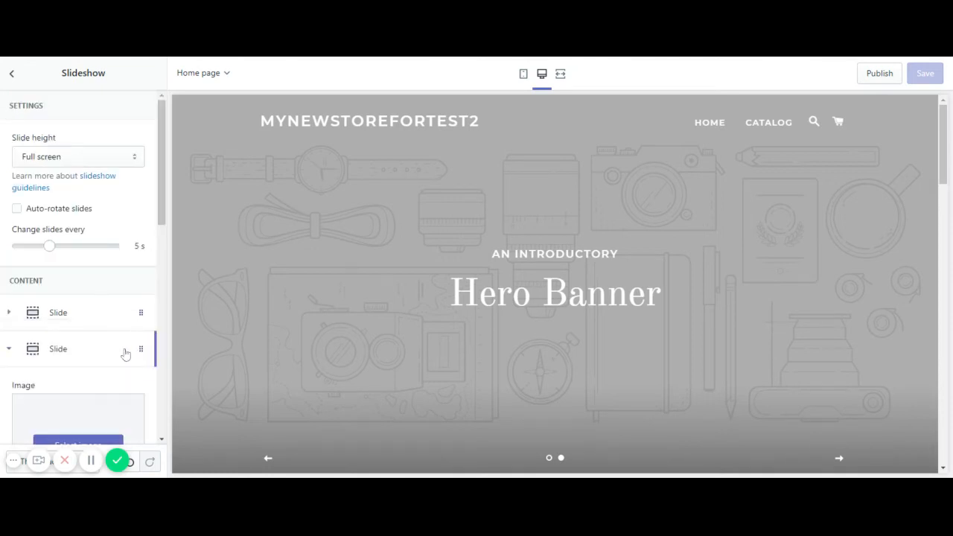
left_click(140, 349)
left_click(140, 350)
left_click(141, 350)
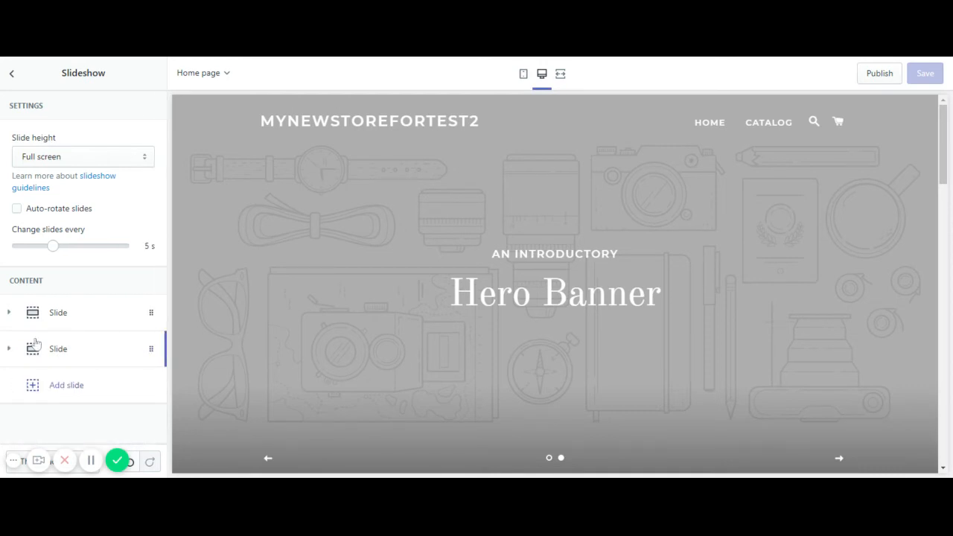
Step: Remove the first slide from the home page slideshow
left_click(7, 315)
scroll(27, 325, "down", 2)
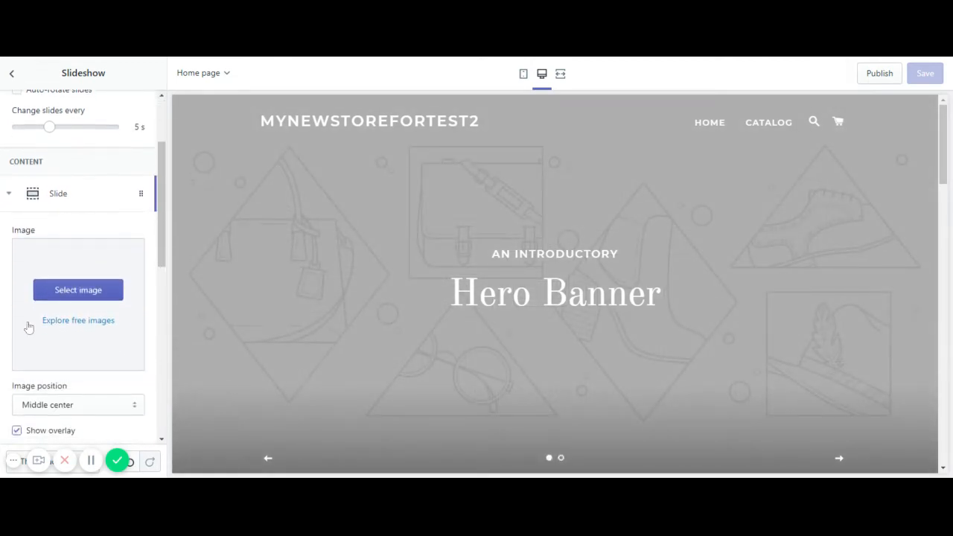
scroll(28, 325, "down", 3)
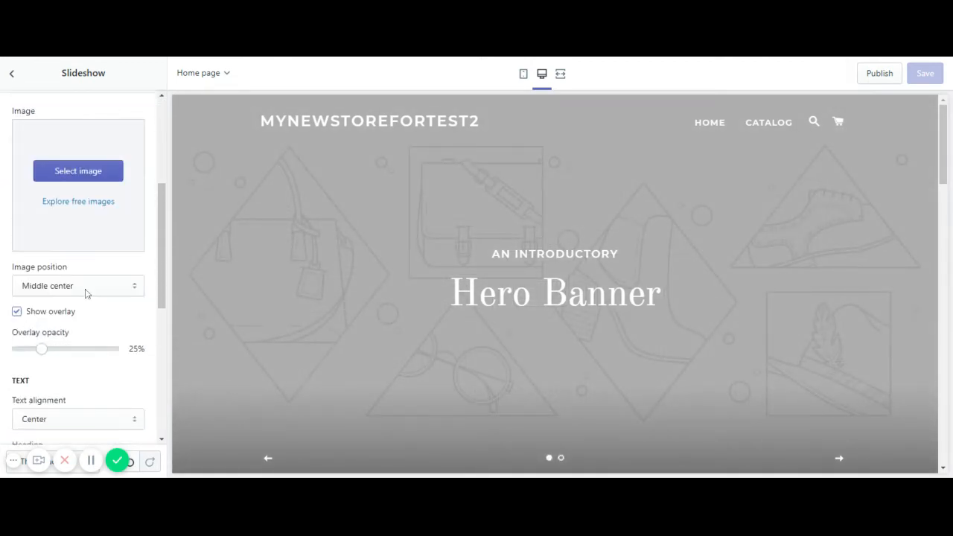
left_click(91, 292)
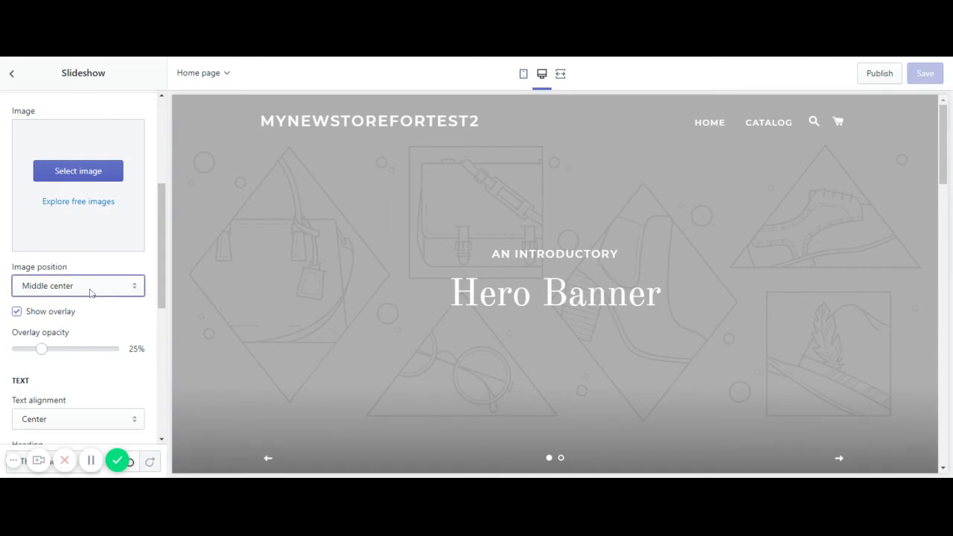
scroll(58, 330, "down", 3)
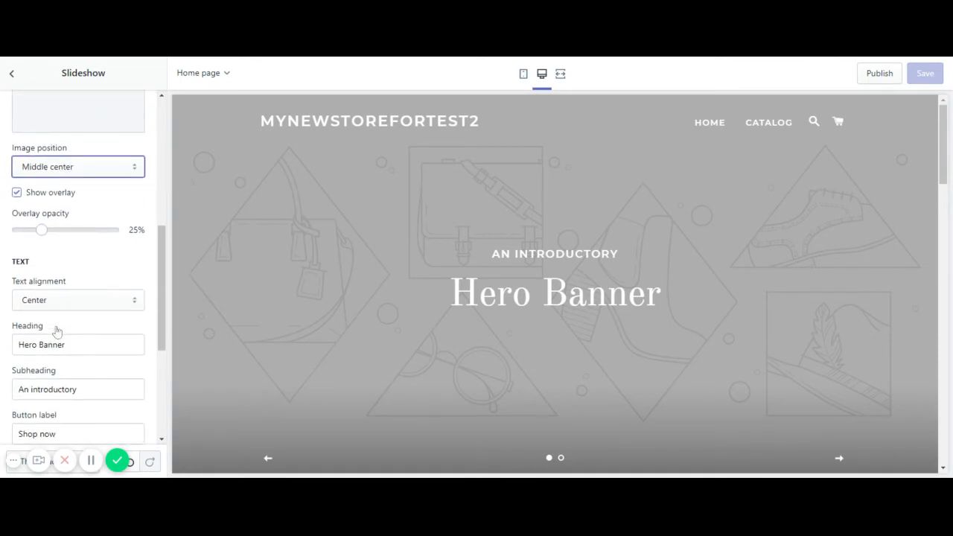
scroll(57, 331, "down", 5)
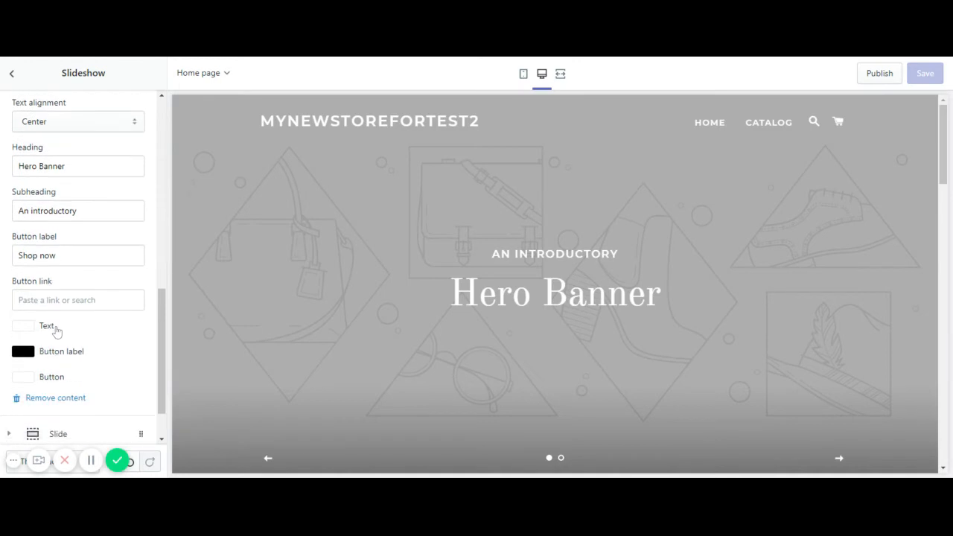
scroll(83, 262, "down", 1)
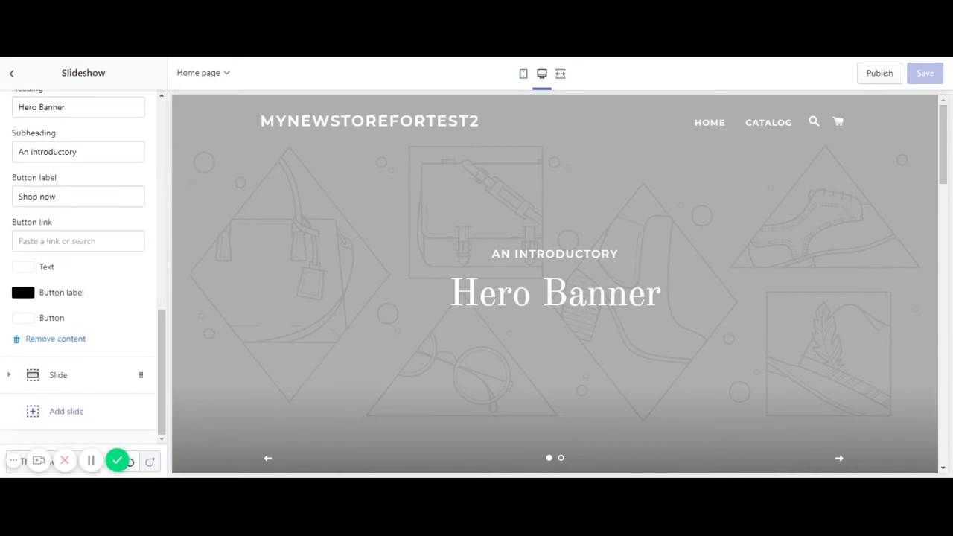
left_click(56, 340)
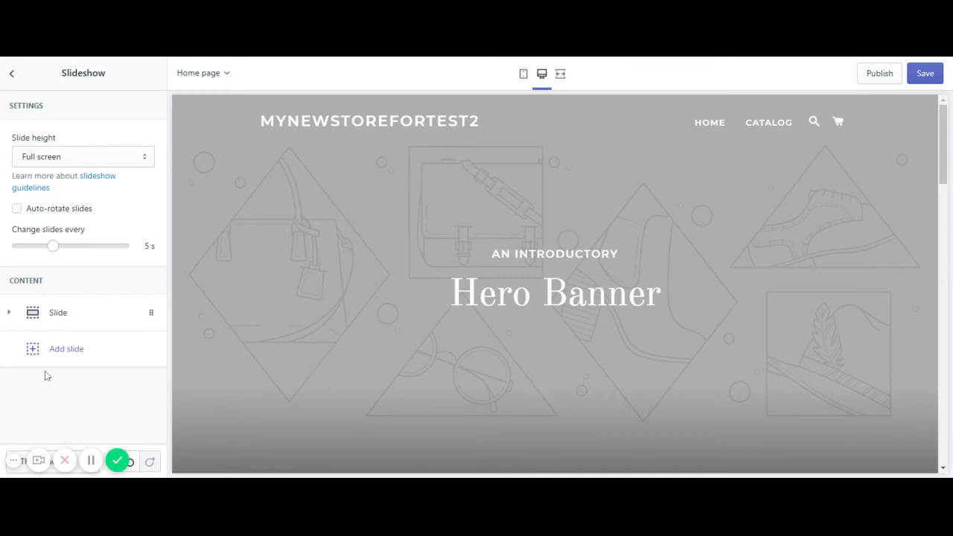
Step: Clear the heading and subheading text of the remaining slide in the Slideshow section
left_click(151, 313)
scroll(107, 344, "down", 5)
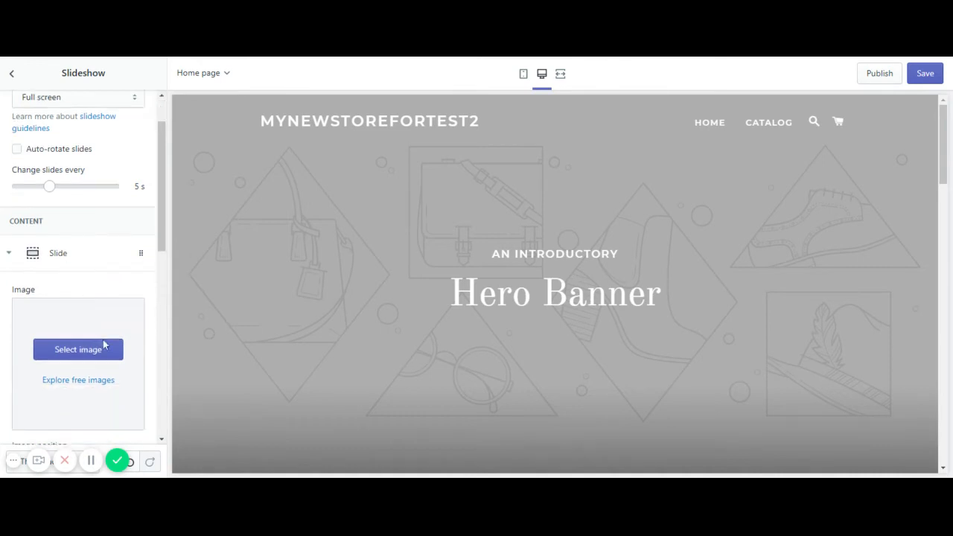
scroll(105, 343, "down", 3)
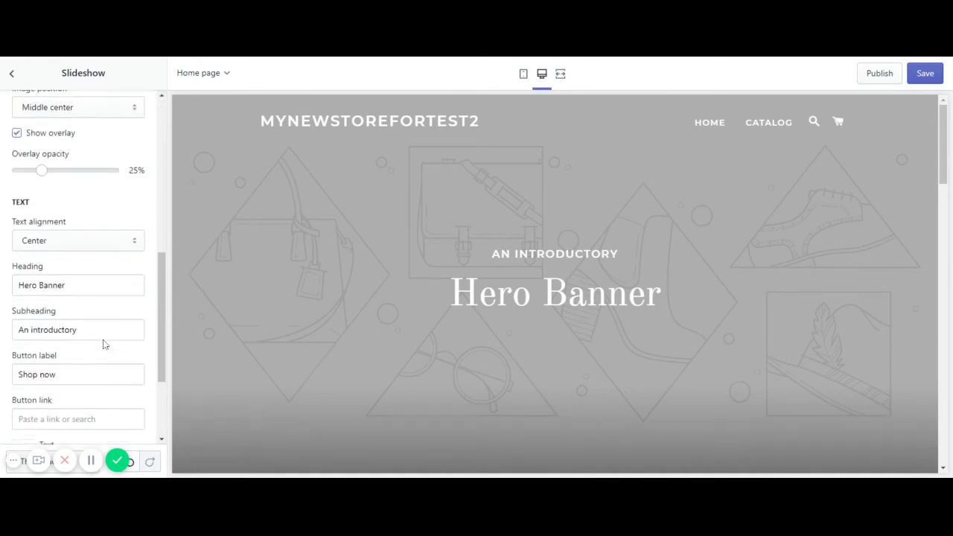
left_click_drag(90, 226, 2, 228)
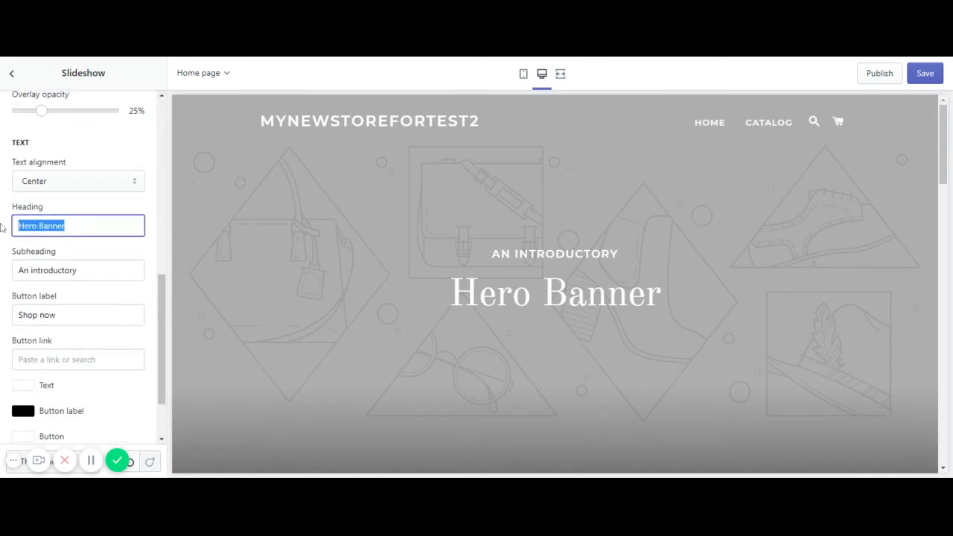
key("BackSpace")
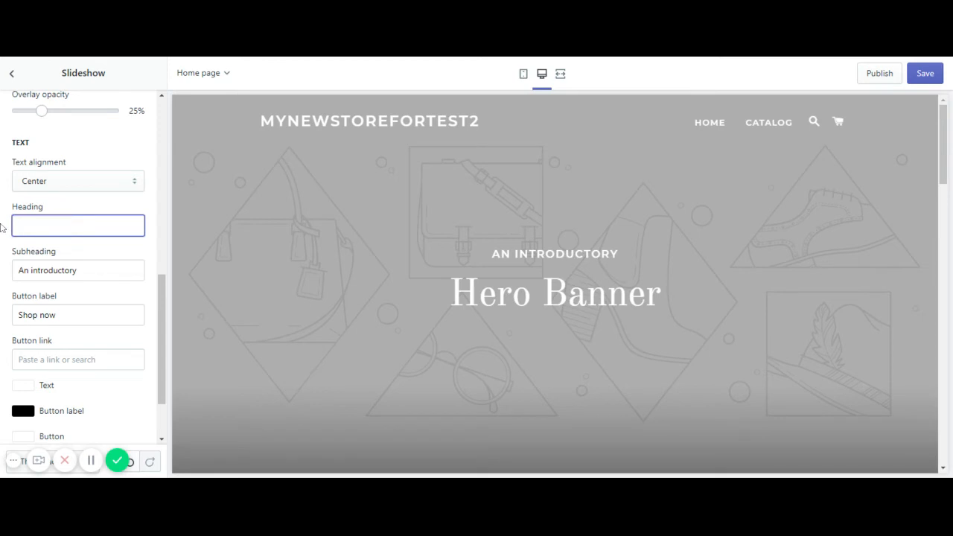
left_click_drag(78, 270, 2, 270)
key("BackSpace")
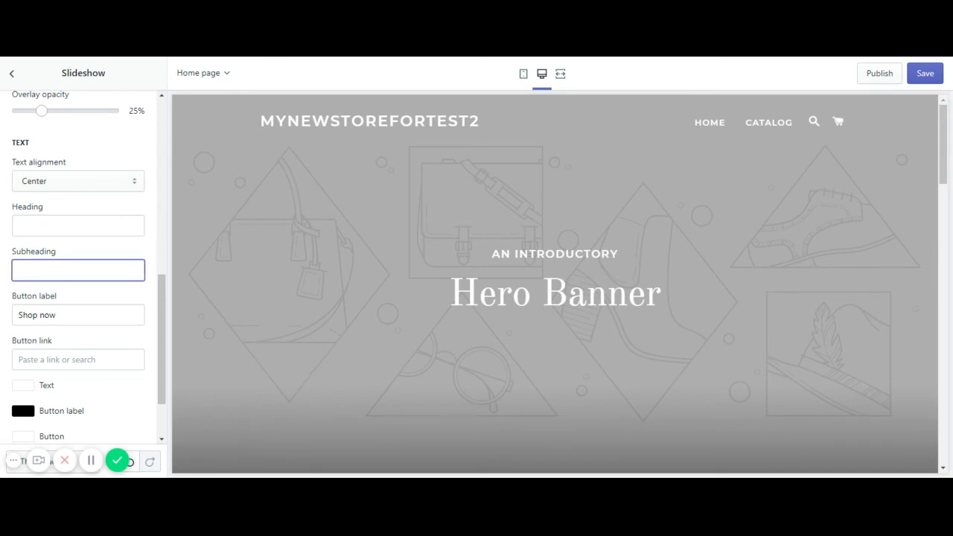
Step: Clear the slide's "Shop now" button label and save the theme changes
left_click(78, 315)
left_click_drag(77, 315, 2, 312)
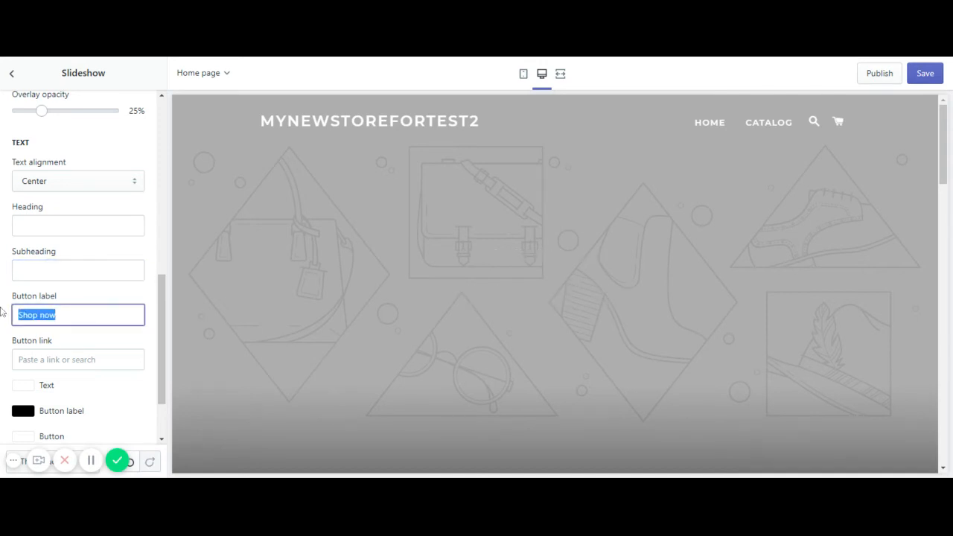
key("BackSpace")
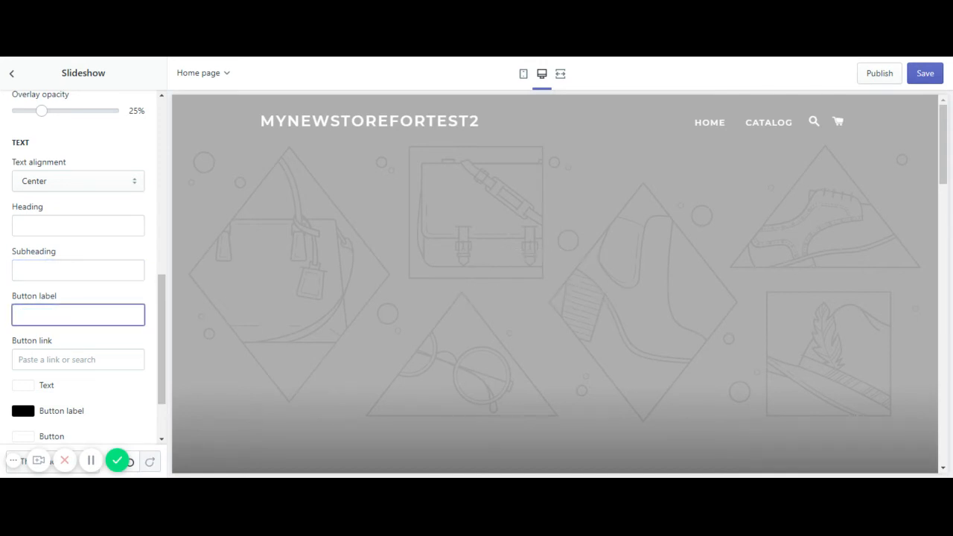
left_click(925, 77)
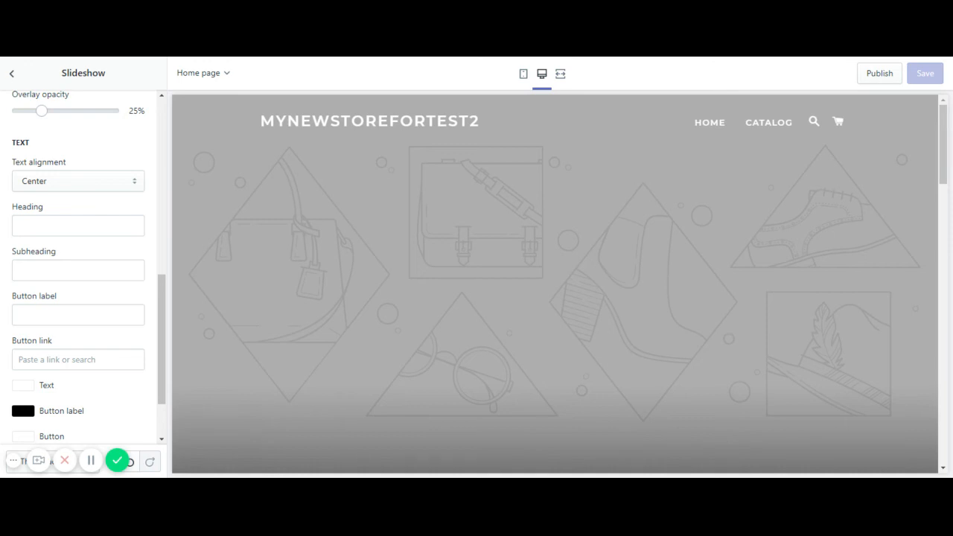
Step: Try out dog photos from the image library as the slide's image in the home page preview, and return to the section list without selecting one
scroll(90, 283, "down", 2)
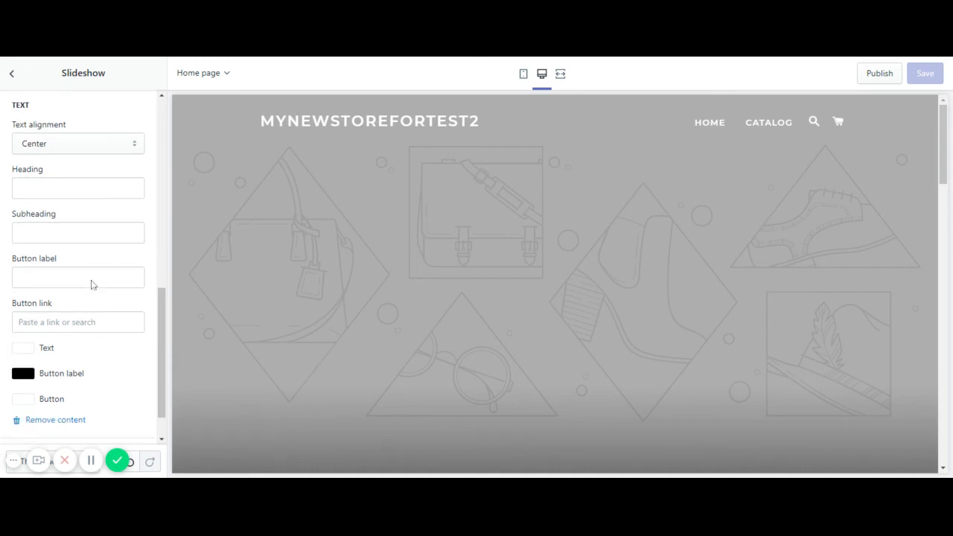
scroll(83, 261, "up", 3)
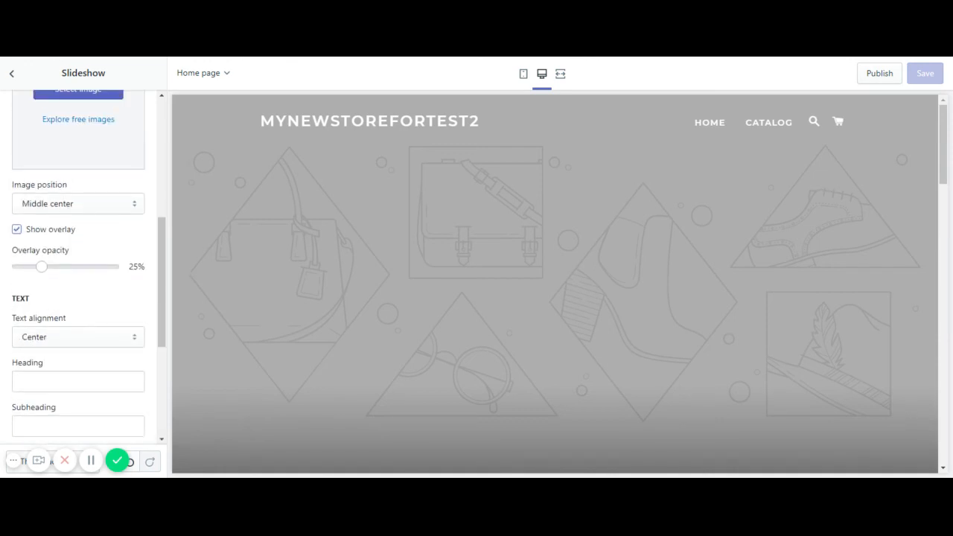
scroll(82, 275, "up", 3)
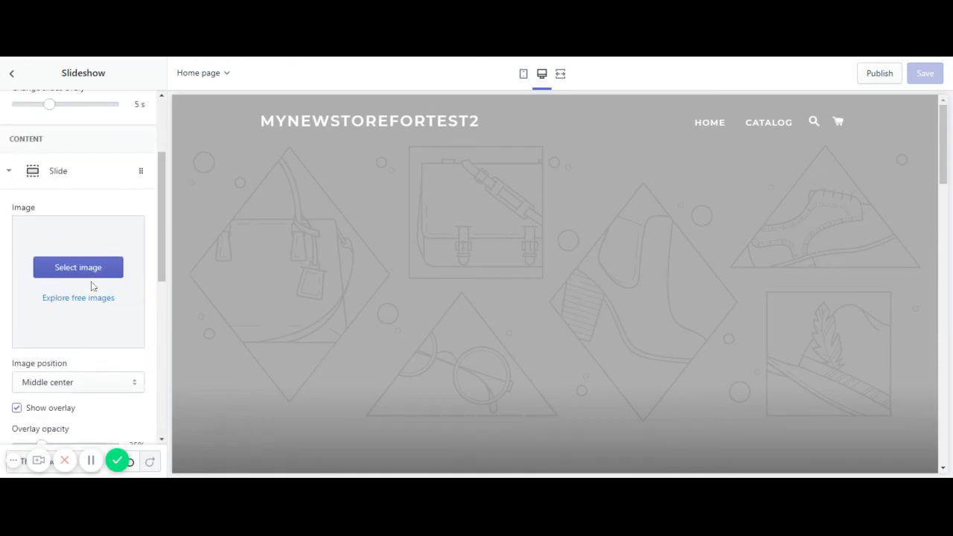
left_click(81, 269)
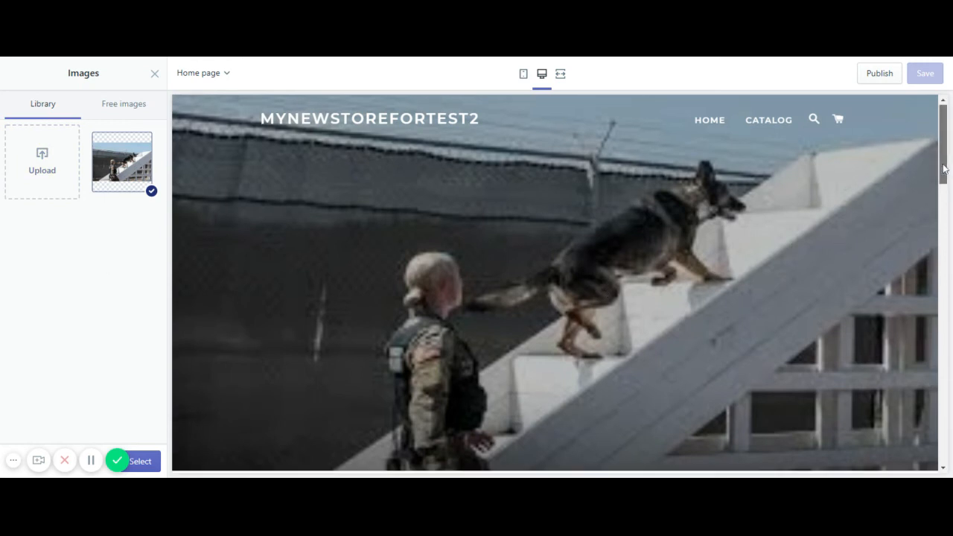
mouse_move(941, 184)
left_mouse_down()
mouse_move(941, 259)
mouse_move(941, 185)
left_mouse_up()
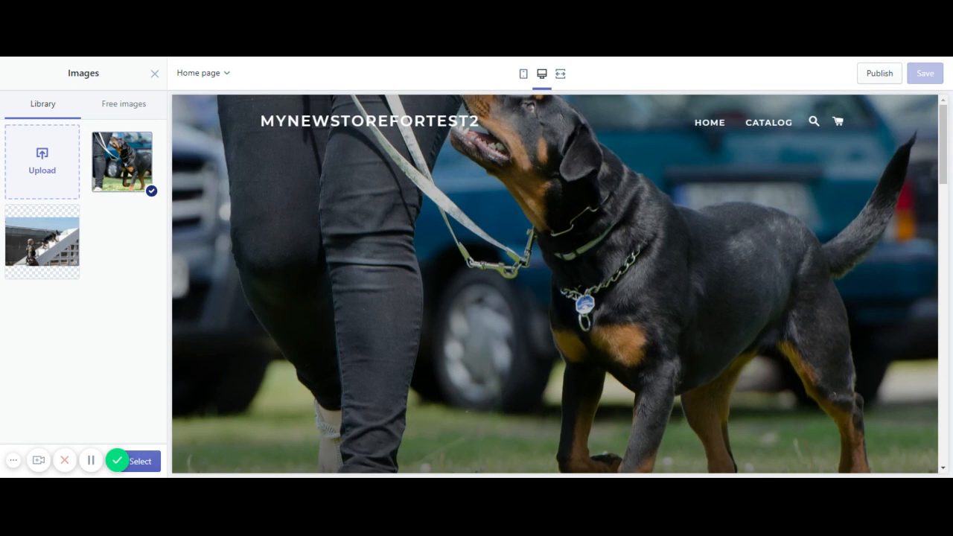
scroll(428, 347, "down", 5)
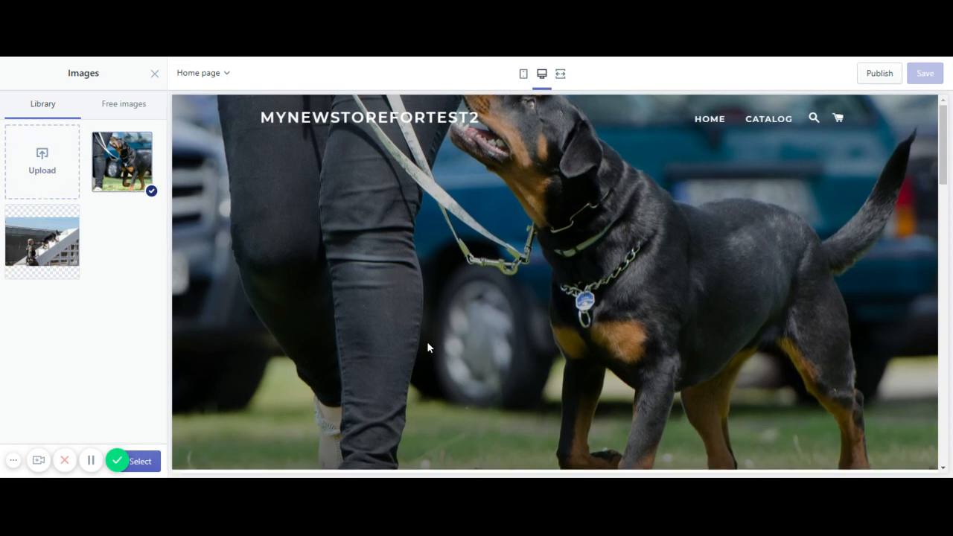
scroll(428, 348, "down", 3)
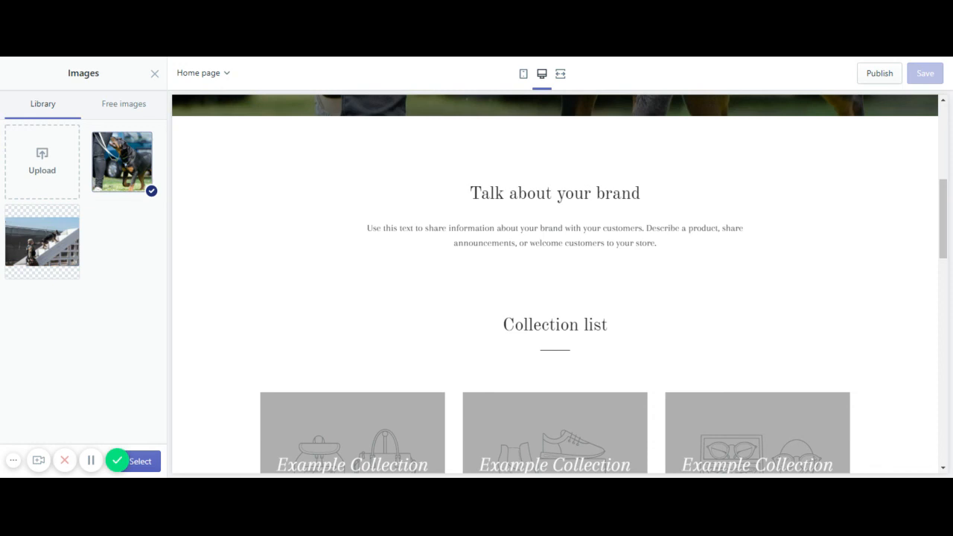
left_click(154, 75)
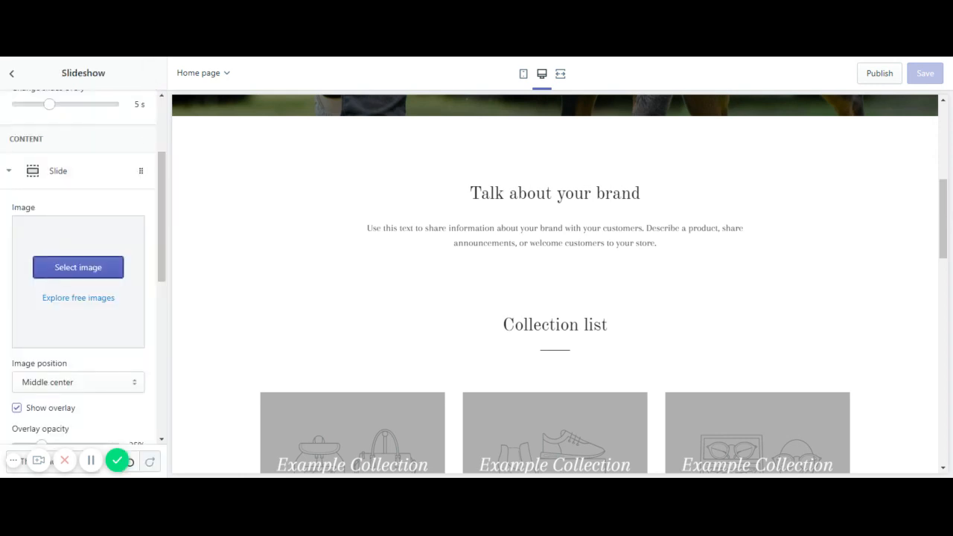
left_click(11, 74)
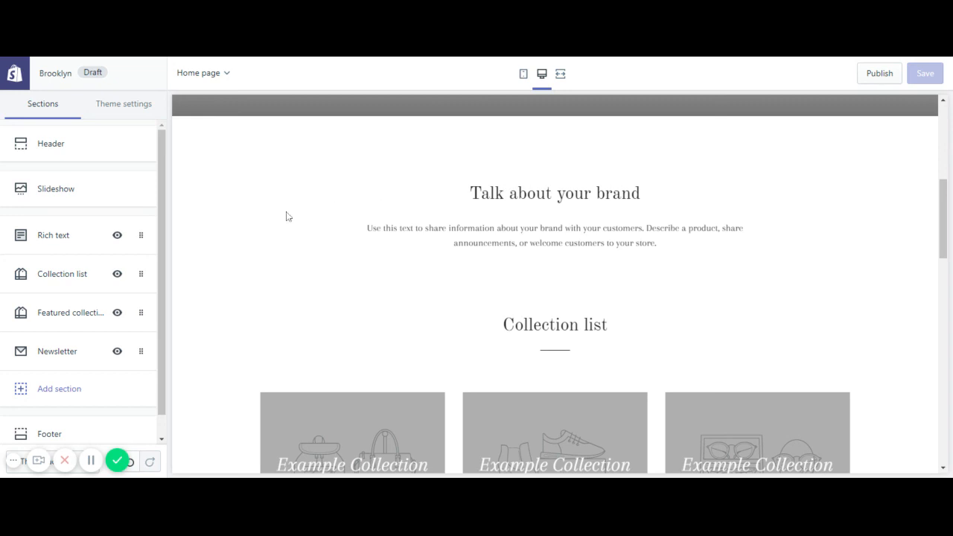
Step: Clear the Rich text section's heading and body text, and remove the section from the home page
left_click(67, 236)
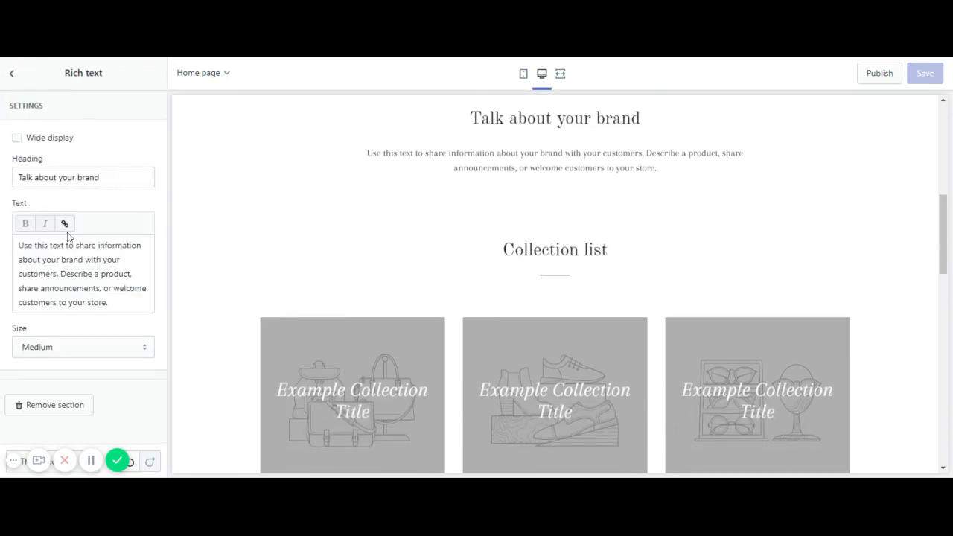
left_click_drag(100, 177, 17, 177)
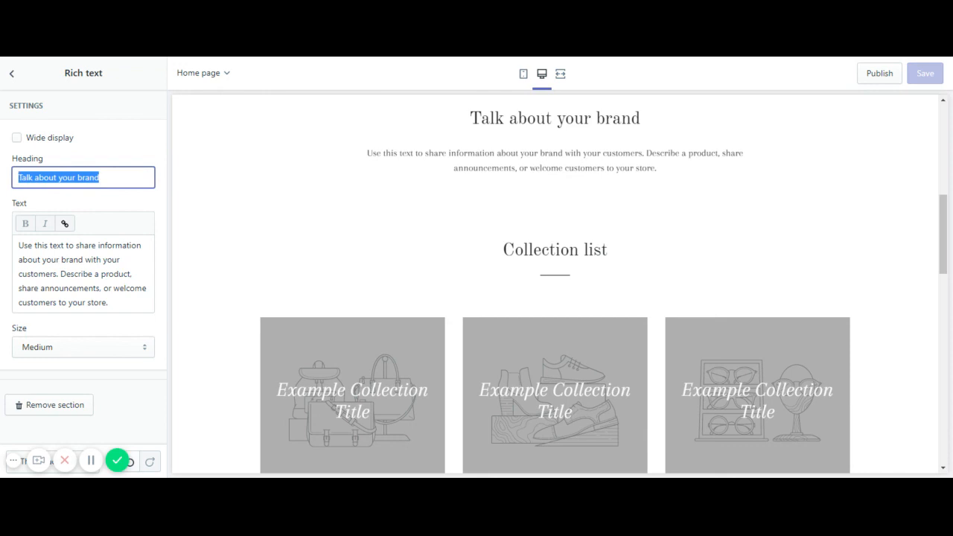
key("BackSpace")
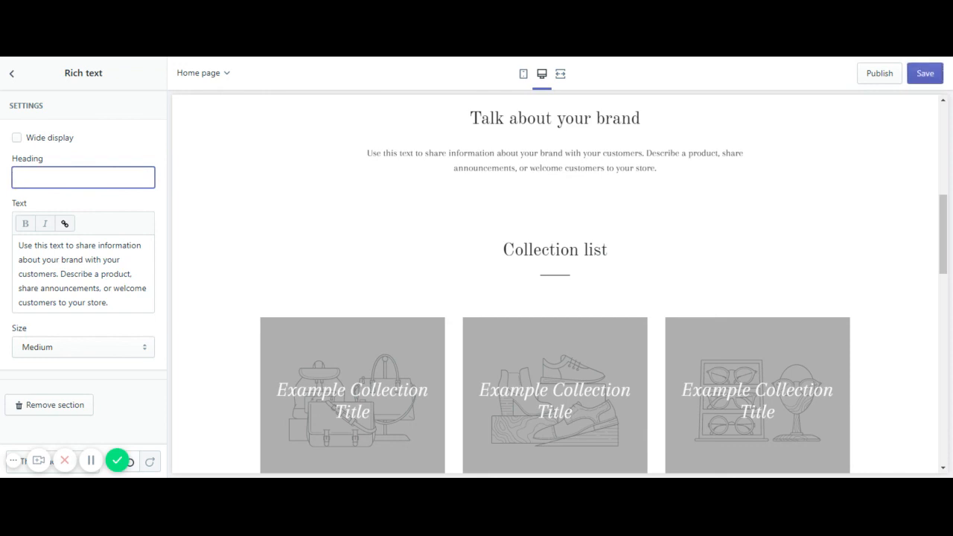
left_click_drag(19, 244, 132, 330)
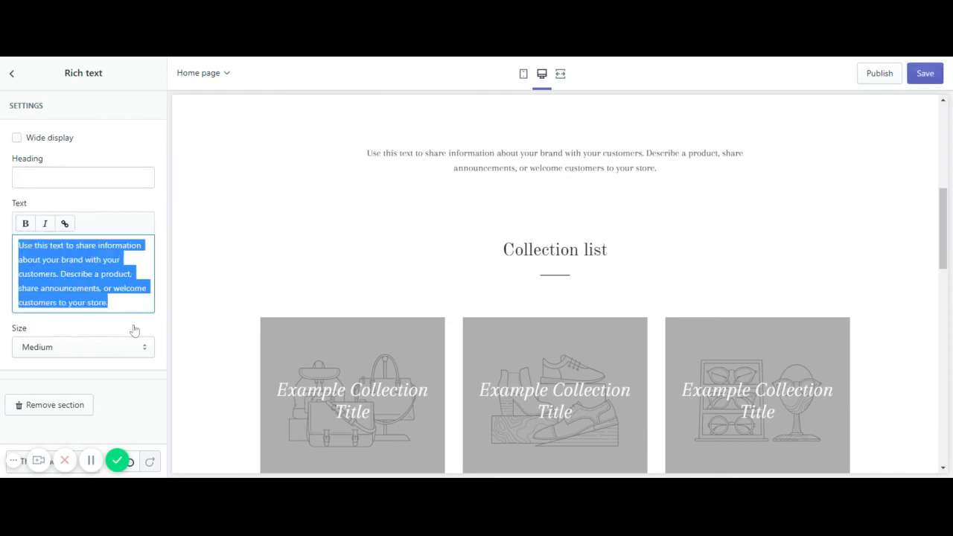
key("BackSpace")
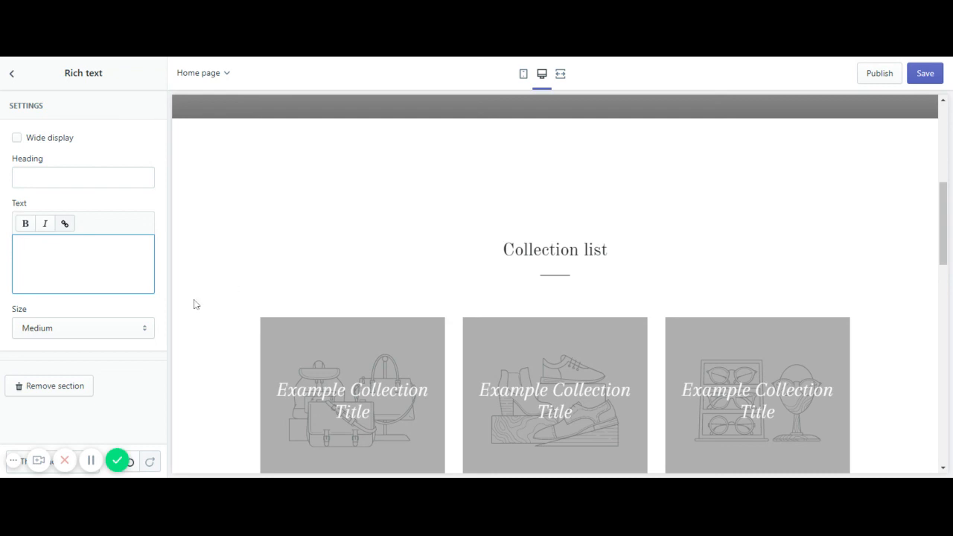
left_click(56, 385)
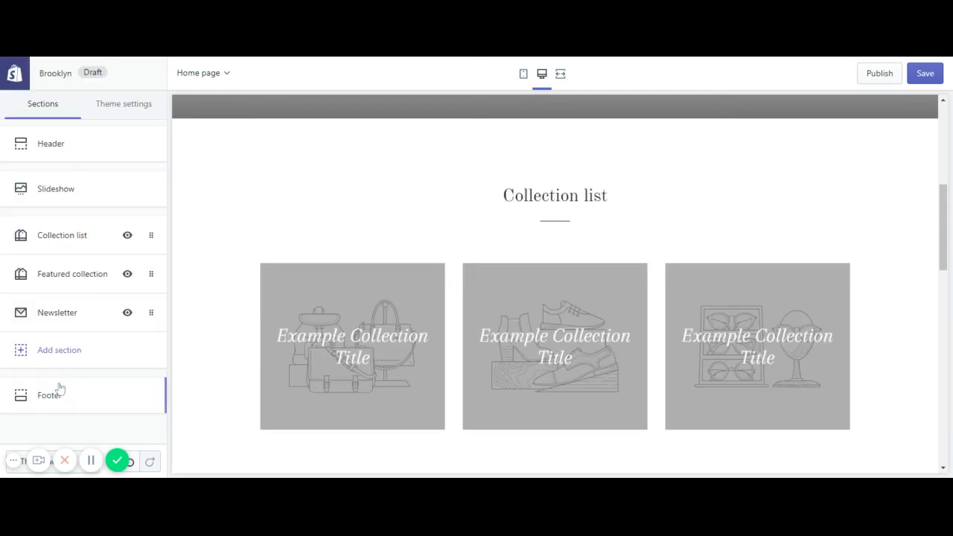